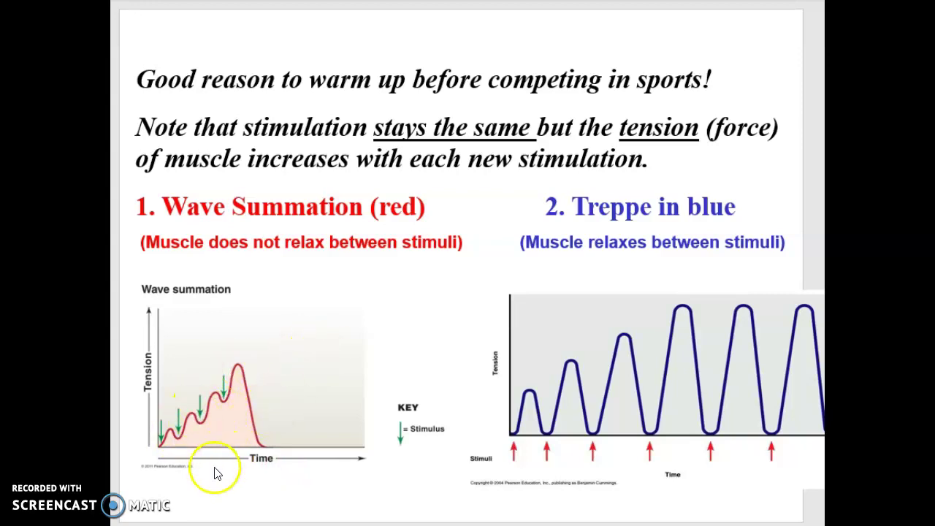
Advance the slideshow to the 'Step 3. Actual Muscle Contraction' slide
key(Left)
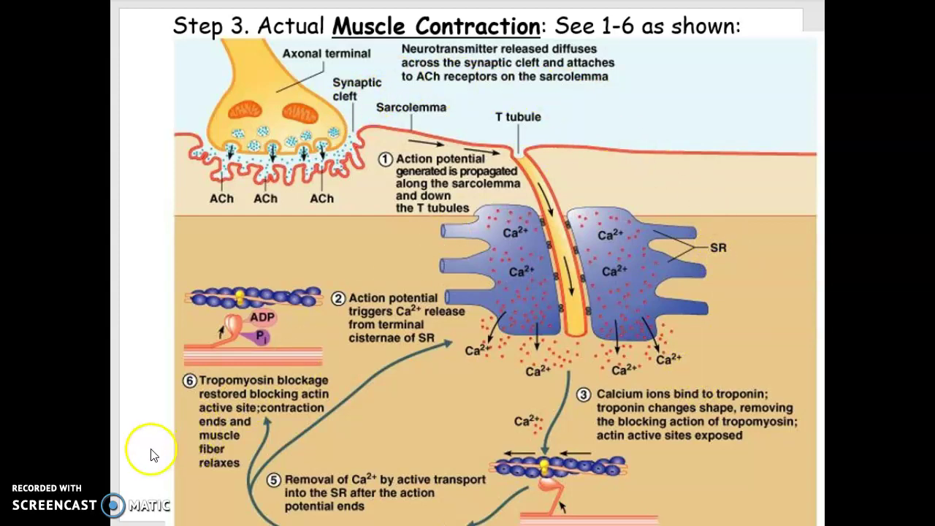
Switch from the PowerPoint slideshow to the browser's Study Area resource list
key(alt+Tab)
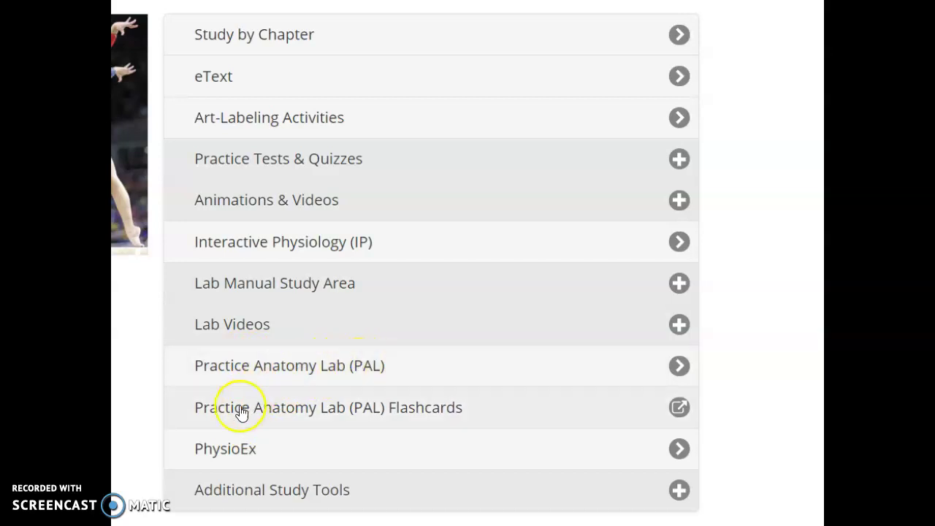
Open PhysioEx Exercise 2, Activity 1: The Muscle Twitch and the Latent Period
click(241, 452)
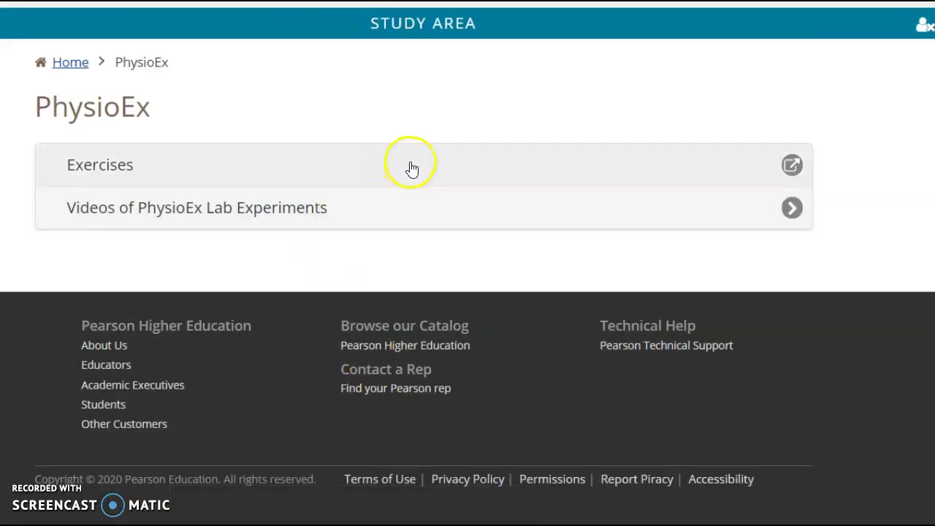
click(410, 163)
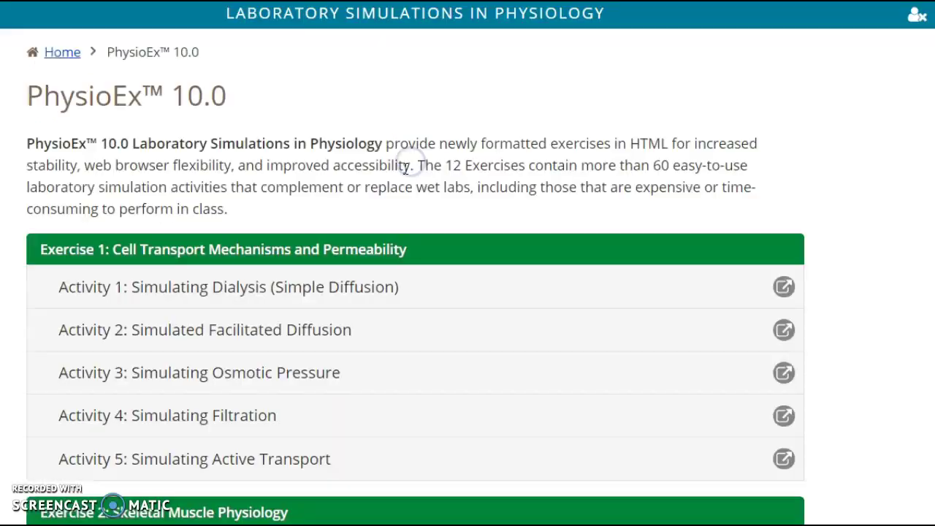
scroll(305, 310, down, 3)
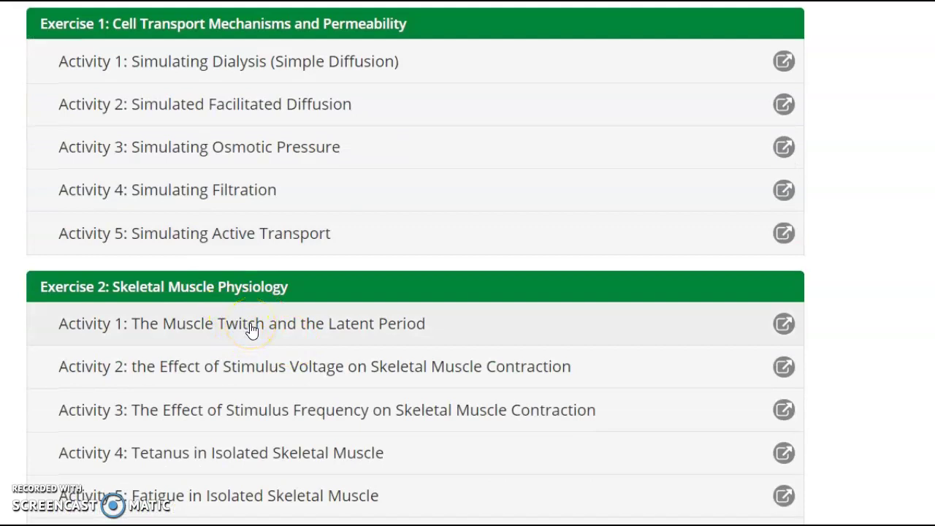
click(248, 327)
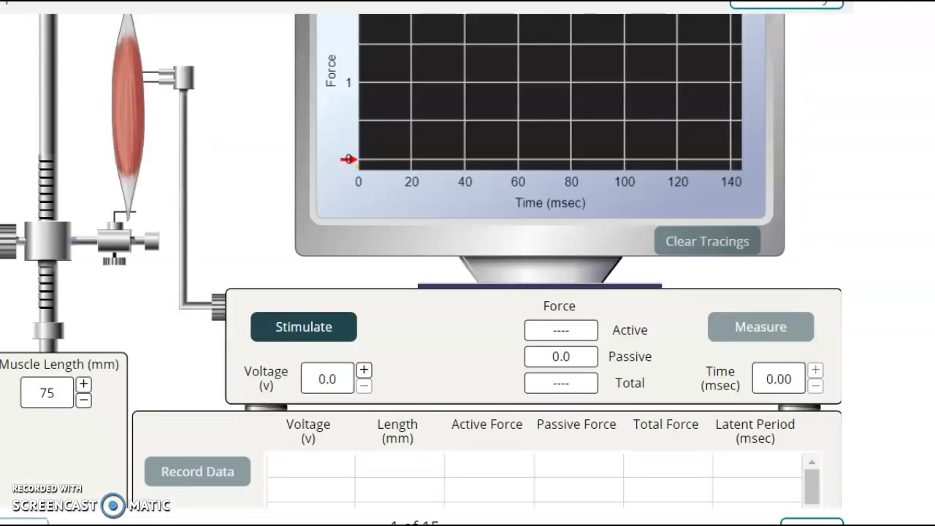
Scroll through the step 1 instructions of the Muscle Twitch activity
mouse_move(203, 522)
scroll(488, 261, up, 3)
scroll(488, 261, up, 2)
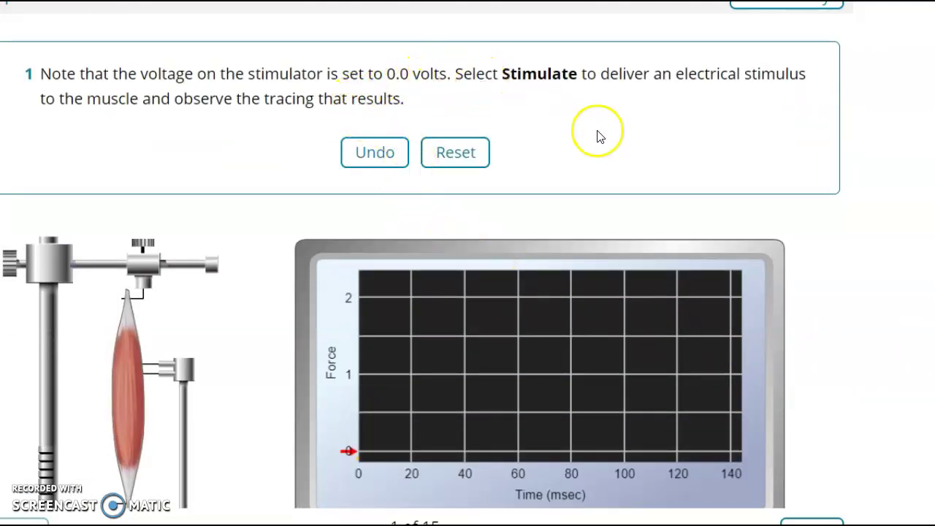
scroll(761, 158, down, 5)
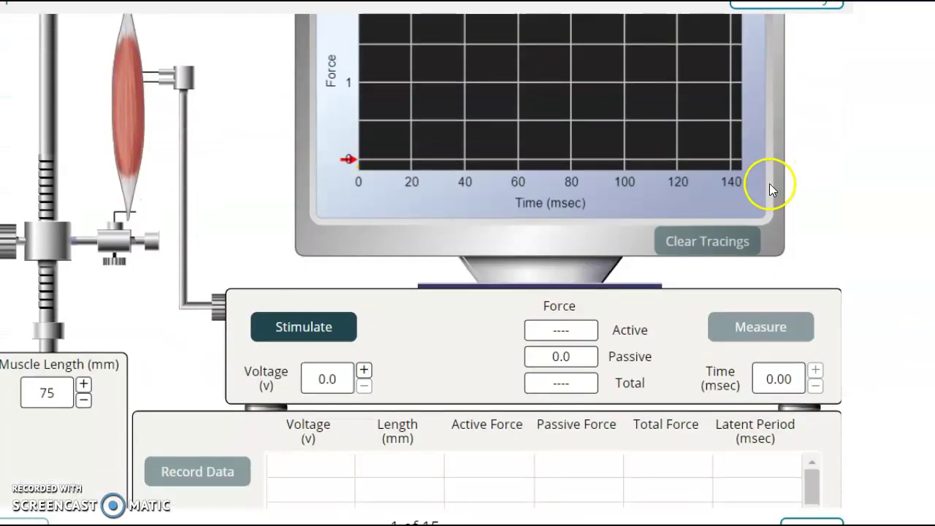
scroll(654, 458, up, 2)
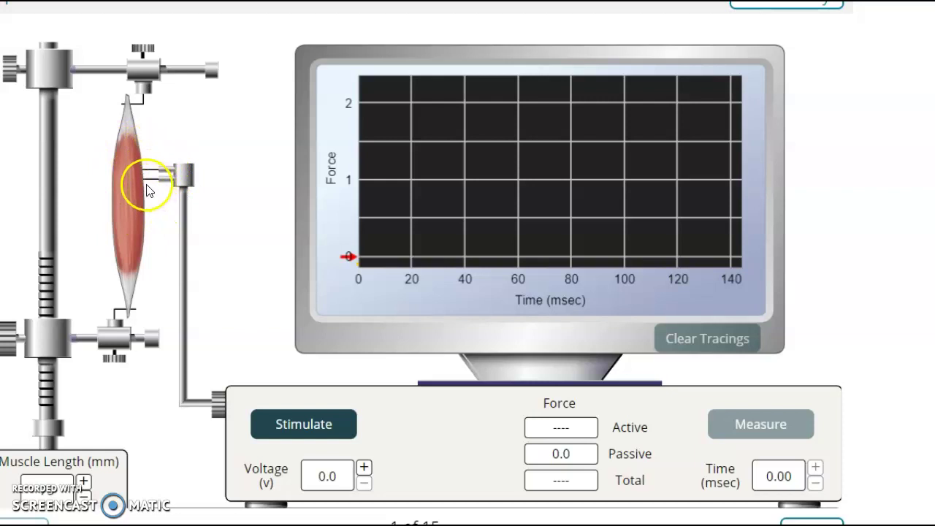
Stimulate at 0.0 V, record the result, and raise the voltage to 1.0 V
click(311, 426)
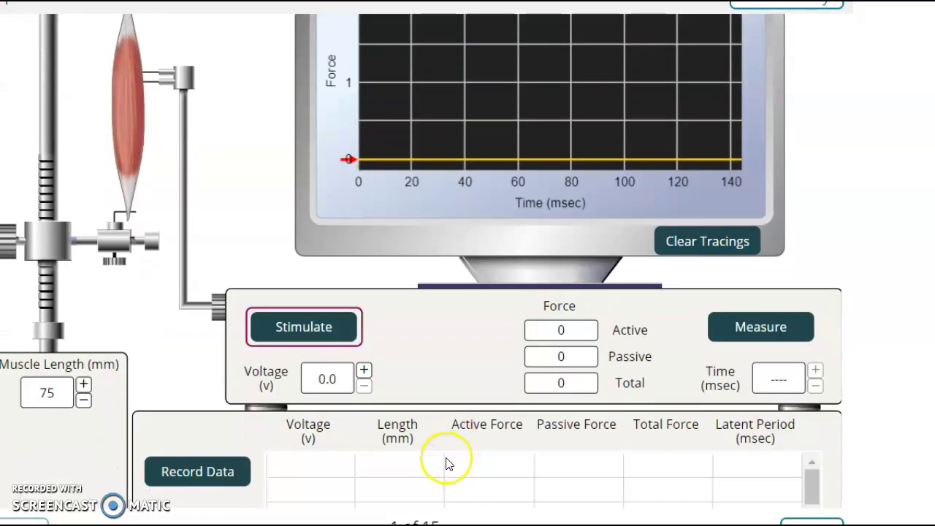
click(191, 471)
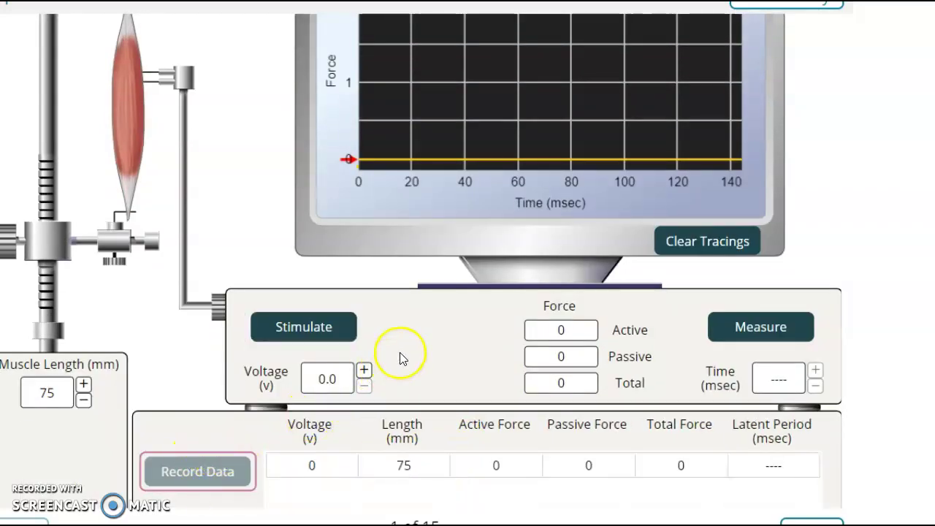
click(364, 371)
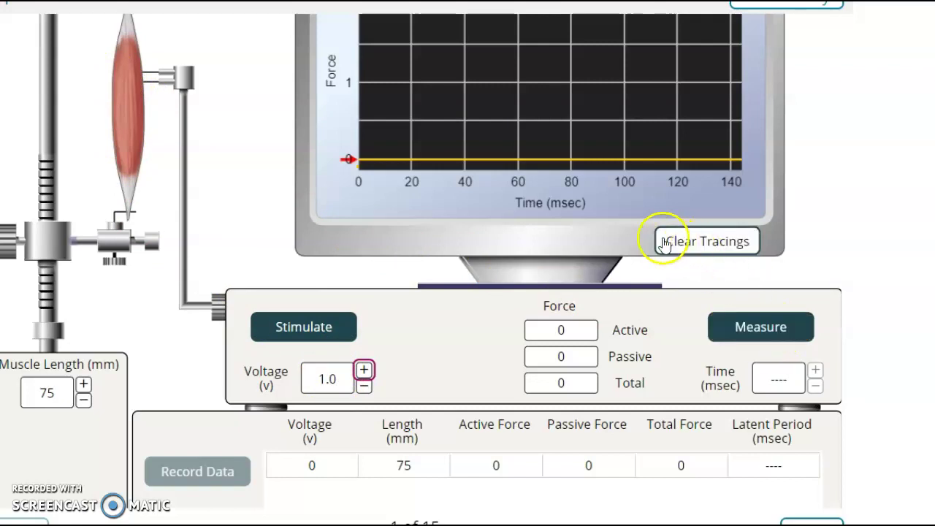
Stimulate the muscle at 1.0 V, producing a twitch of 0.15 active force
click(313, 329)
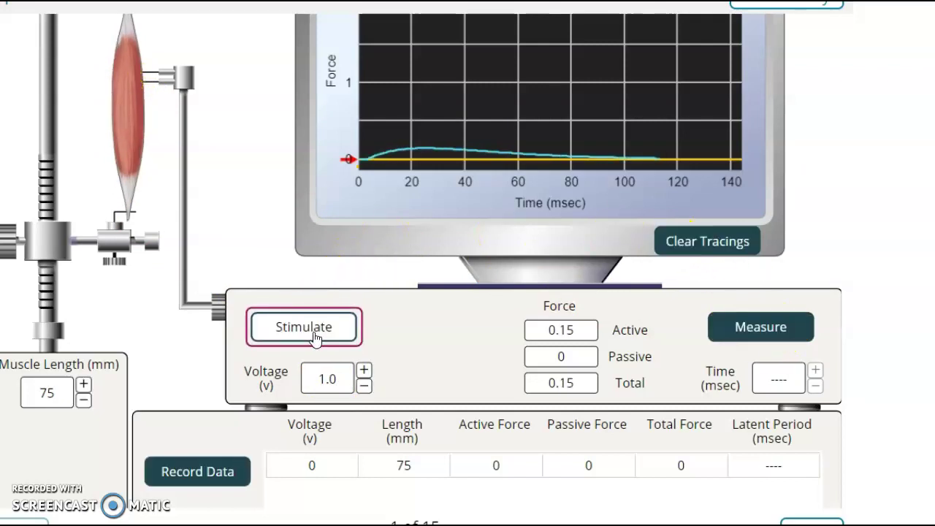
click(322, 336)
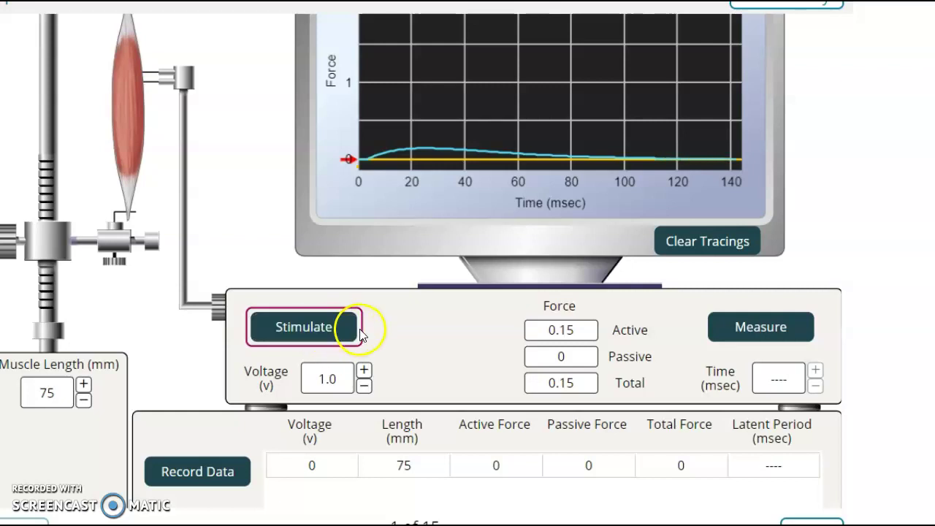
click(402, 333)
drag(406, 145, 400, 165)
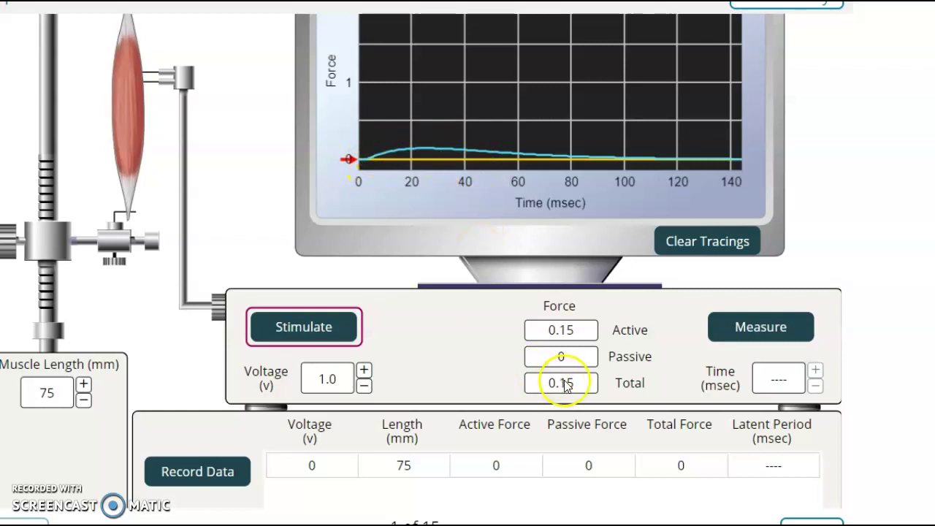
Measure the 1 V twitch's latent period by stepping the time marker to 3.20 ms
click(771, 330)
click(816, 371)
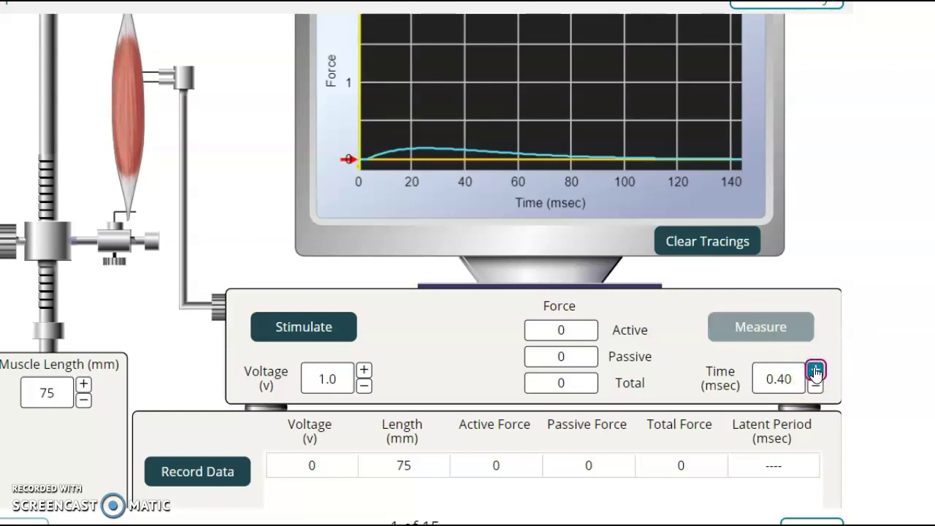
click(816, 371)
click(815, 371)
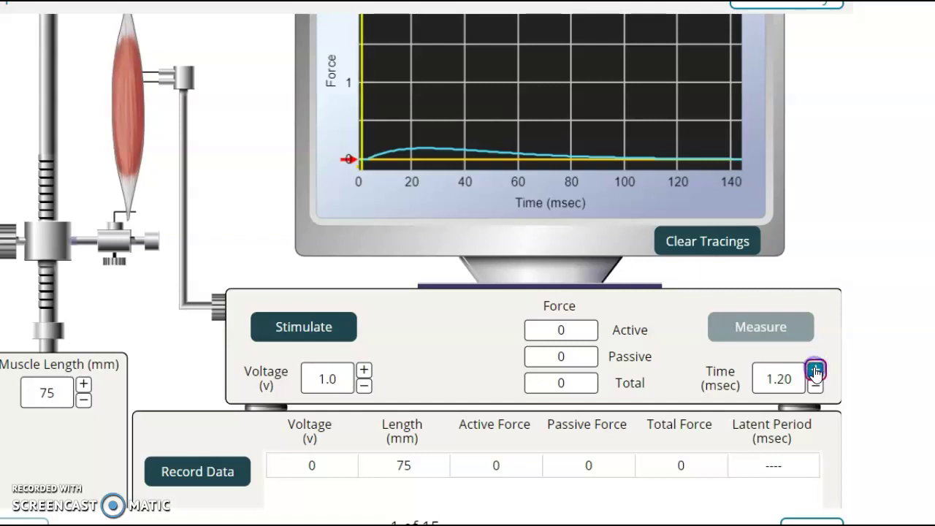
click(816, 371)
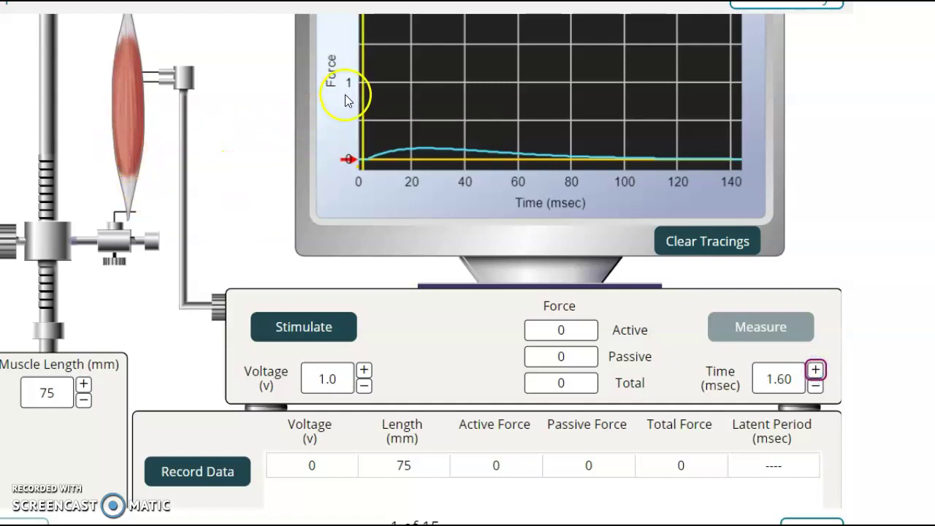
click(816, 371)
click(815, 371)
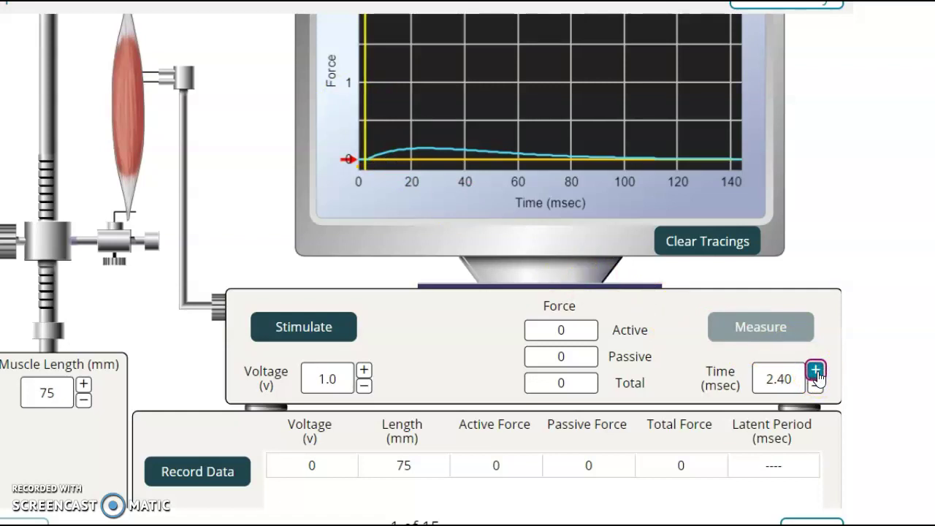
click(815, 370)
click(815, 371)
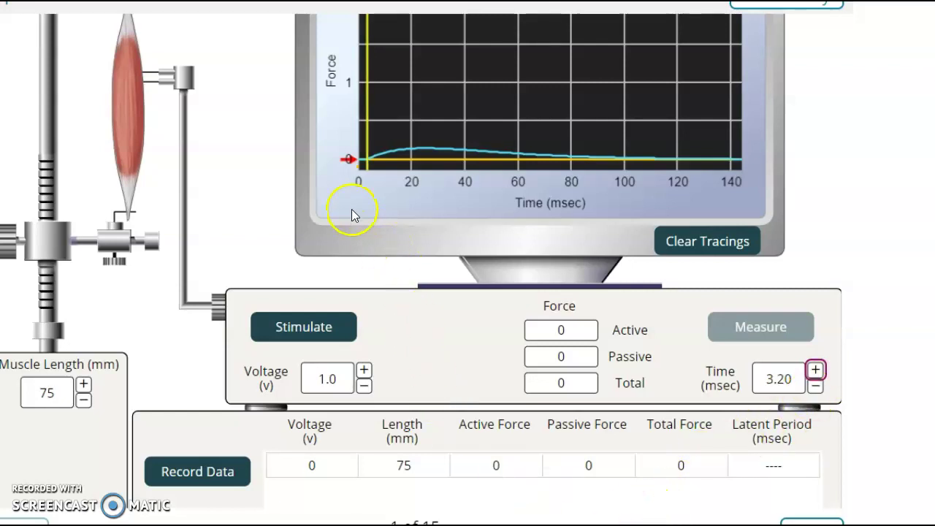
Record the 1 V twitch result as a new data table row
click(350, 159)
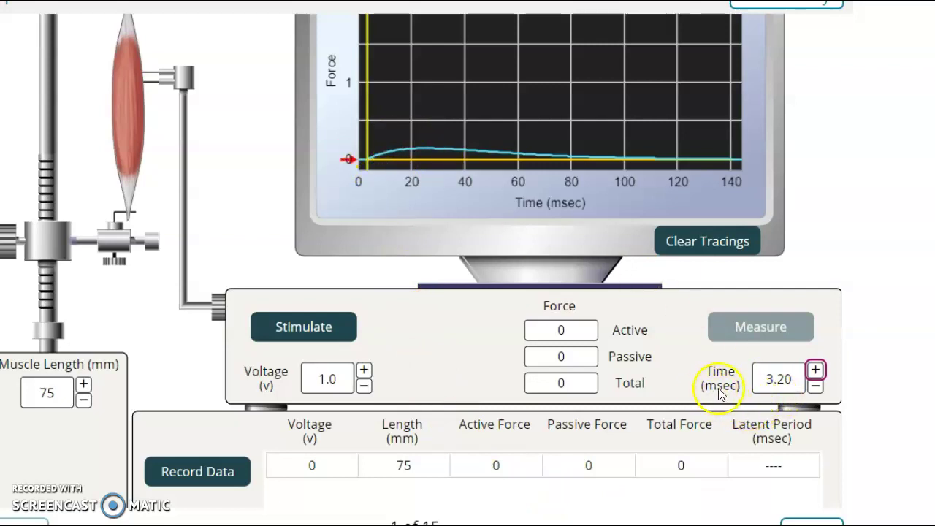
scroll(618, 398, down, 1)
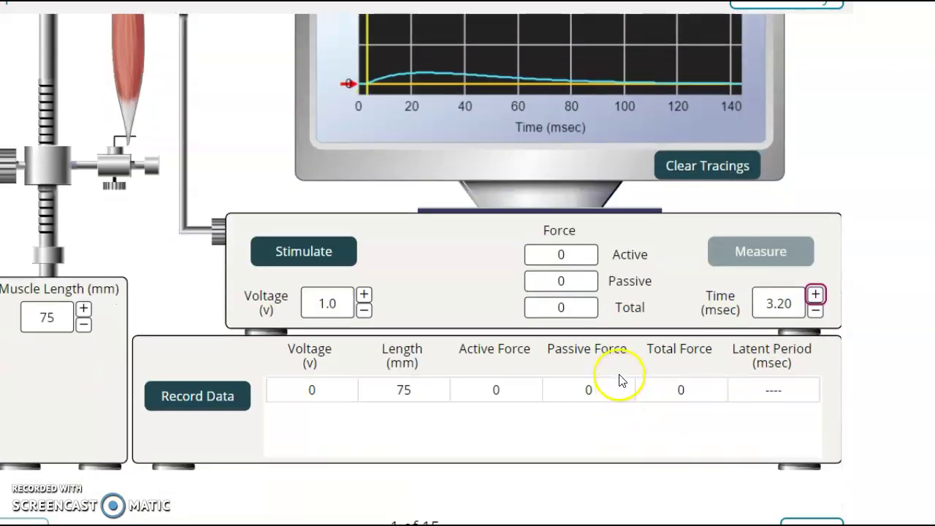
click(214, 400)
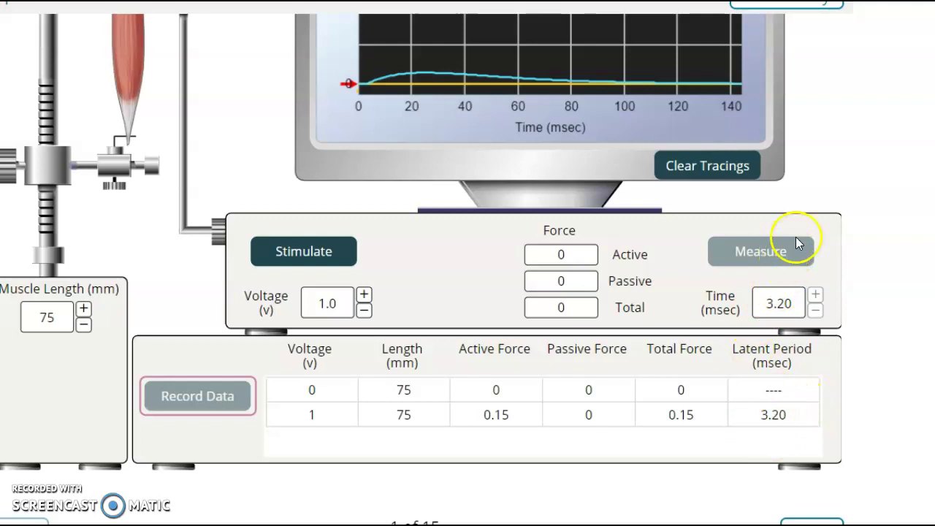
Raise the voltage to 2.0 V and stimulate, giving a twitch of 0.66 active force
click(364, 296)
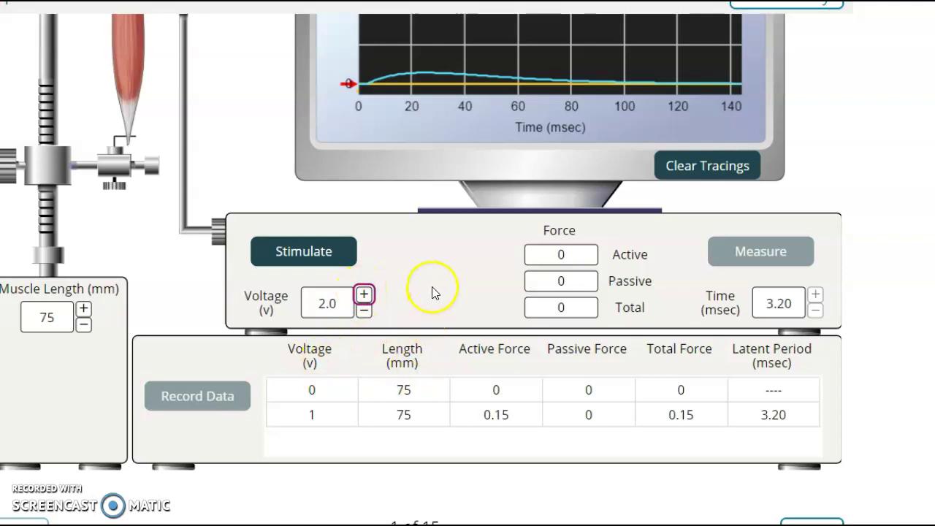
scroll(444, 285, up, 2)
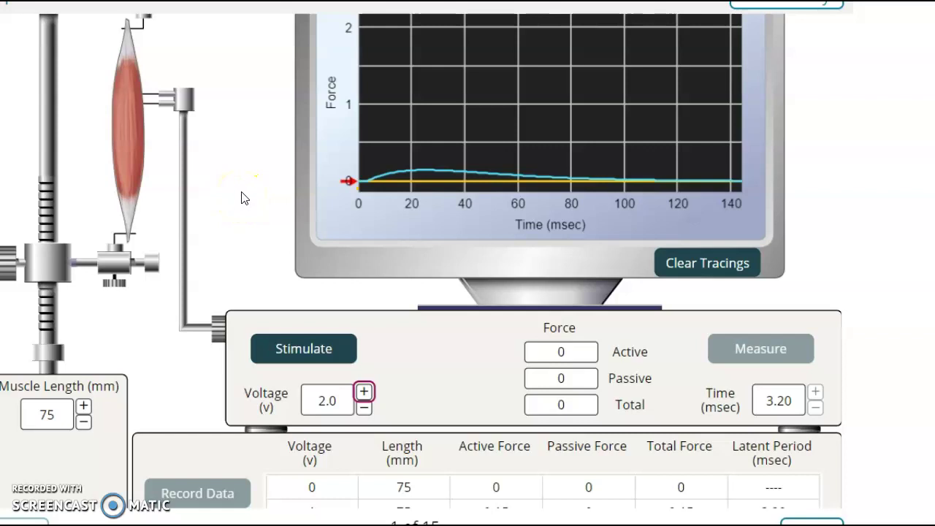
click(242, 199)
click(232, 202)
click(310, 350)
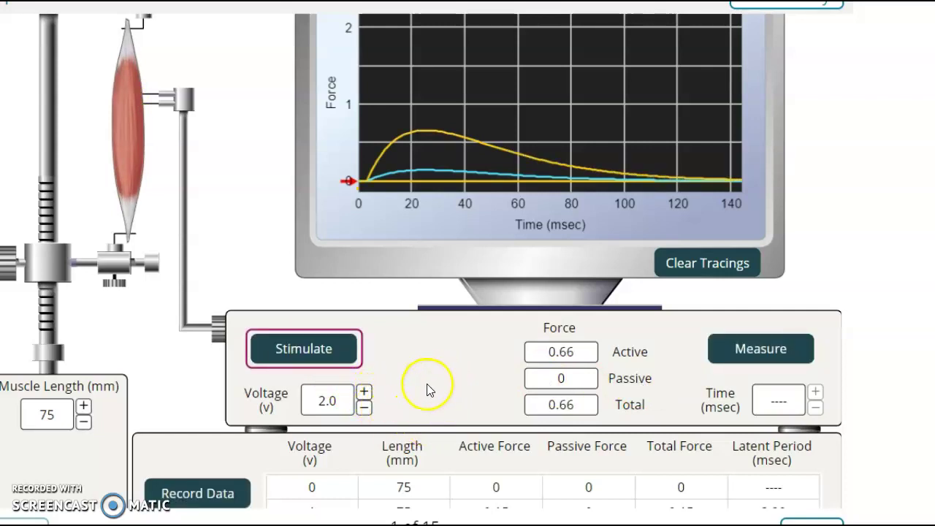
Measure the 2 V twitch's latent period by stepping the time marker to 2.80 ms
click(786, 351)
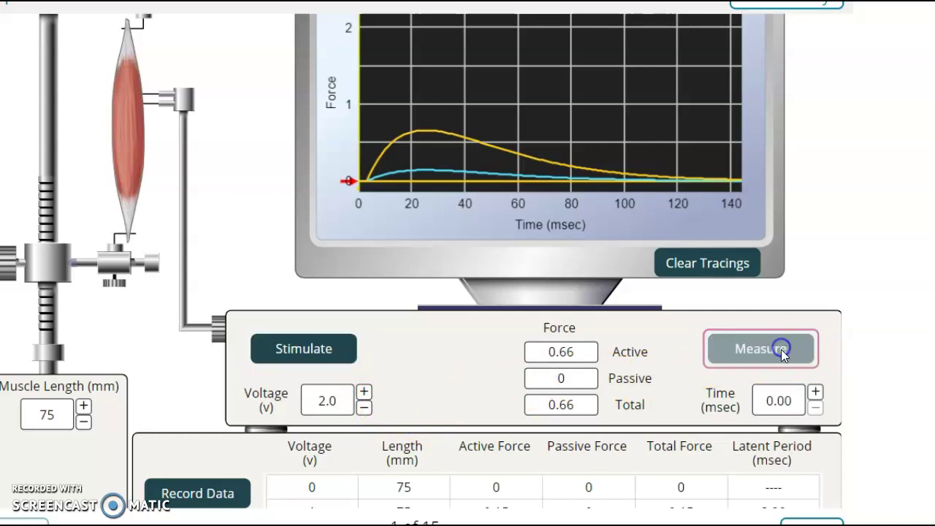
click(816, 394)
click(816, 395)
click(816, 395)
click(815, 395)
click(815, 395)
click(816, 394)
click(816, 394)
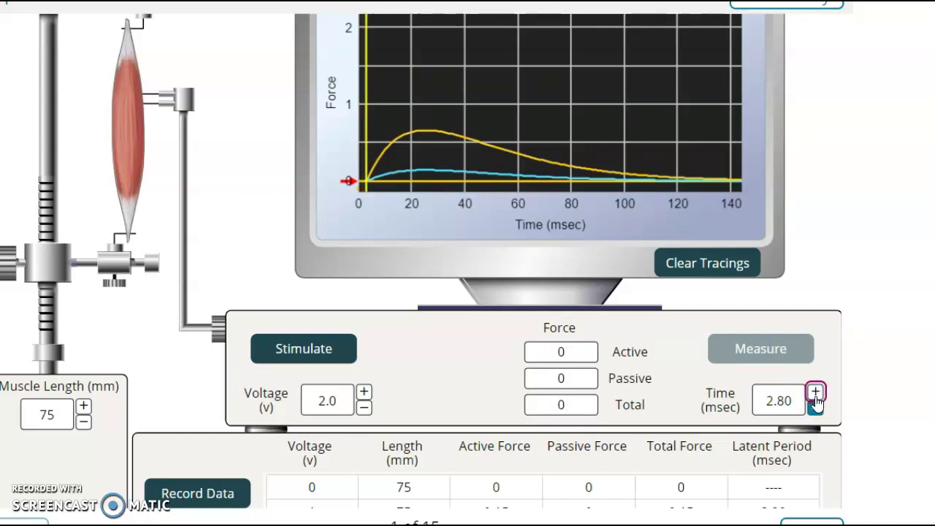
Record the 2 V twitch result as a new data table row
click(816, 409)
click(824, 433)
click(820, 431)
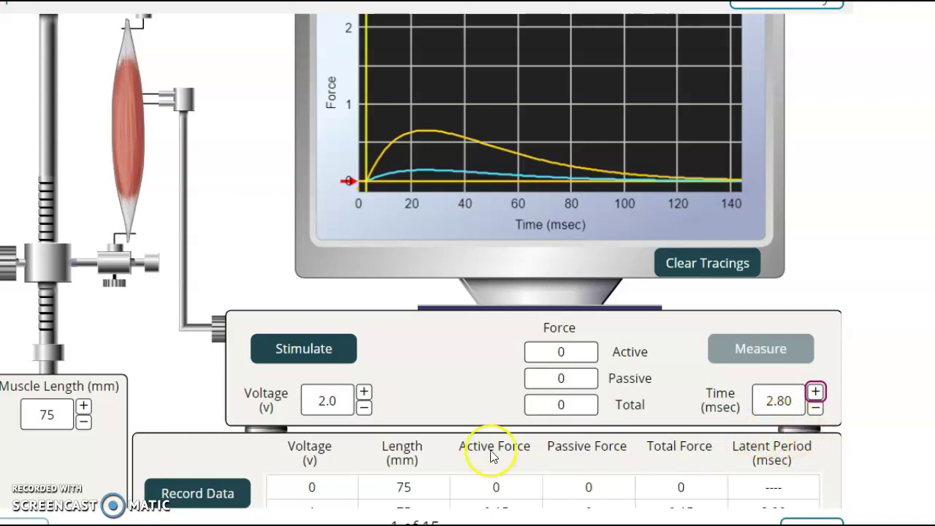
scroll(493, 457, down, 1)
click(187, 394)
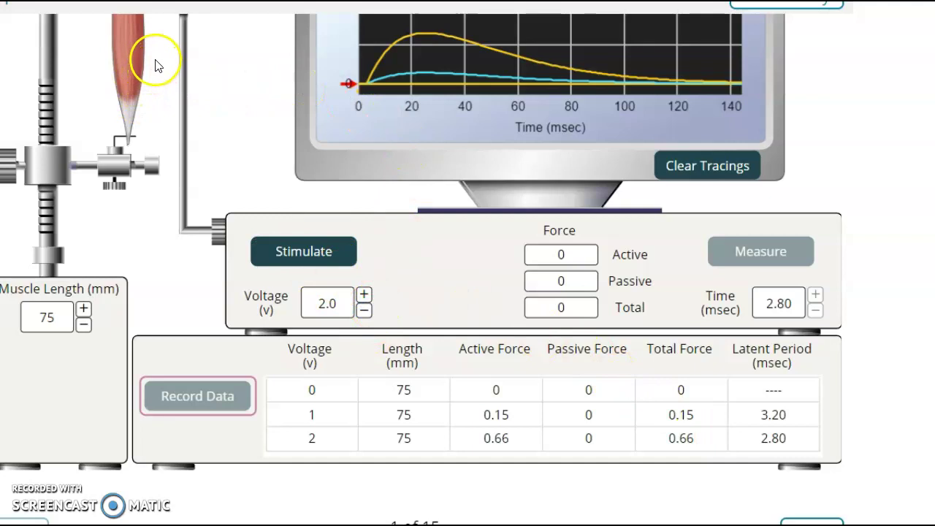
scroll(158, 130, up, 2)
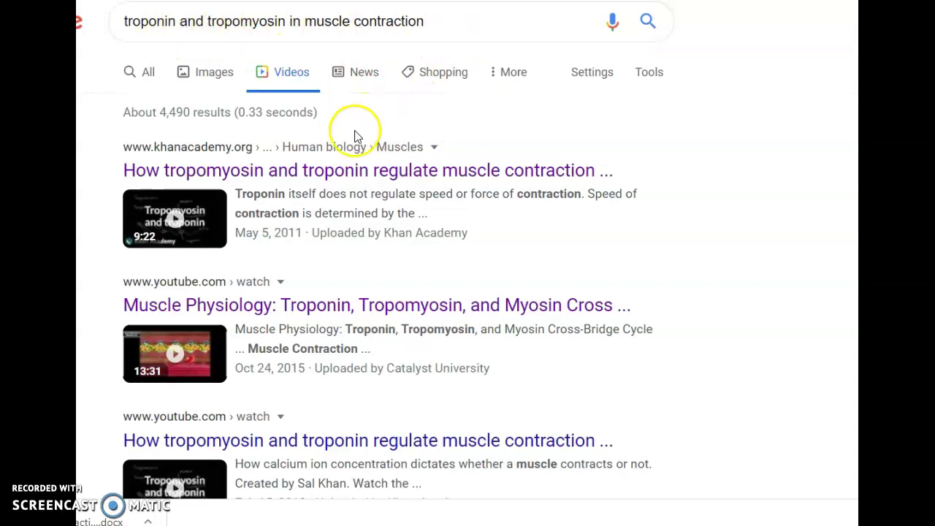
scroll(440, 189, down, 1)
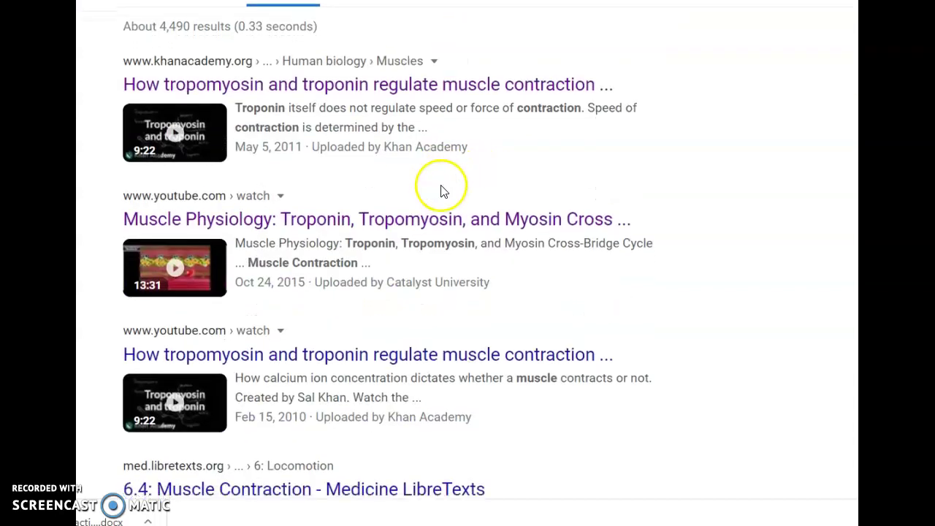
scroll(443, 188, down, 4)
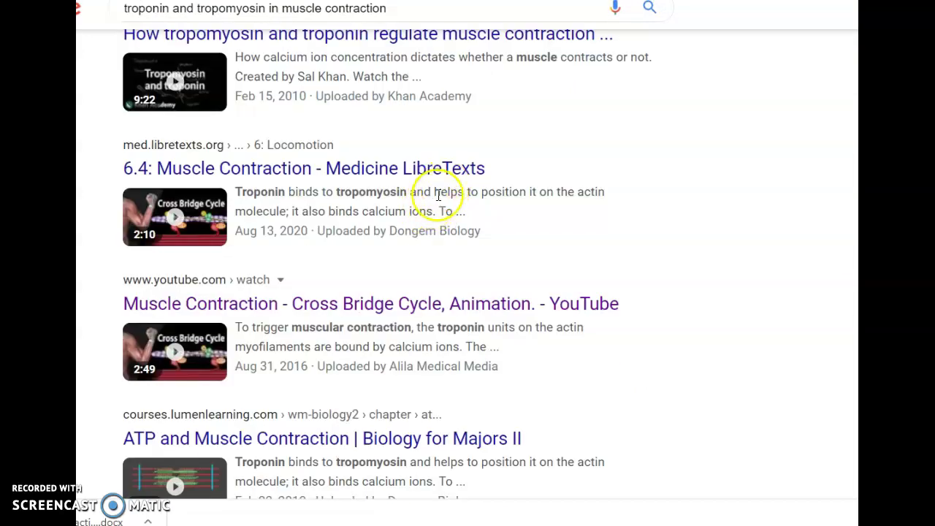
scroll(203, 363, down, 3)
scroll(329, 332, up, 6)
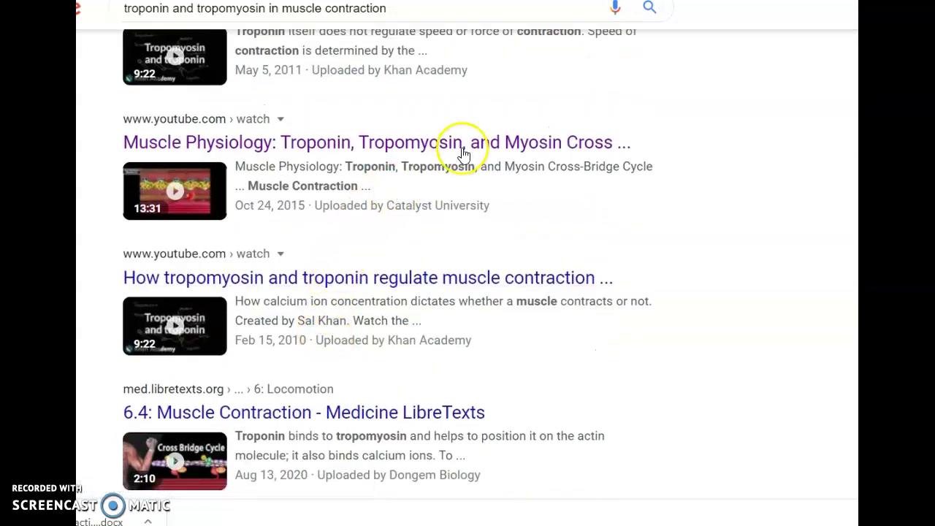
scroll(467, 140, up, 1)
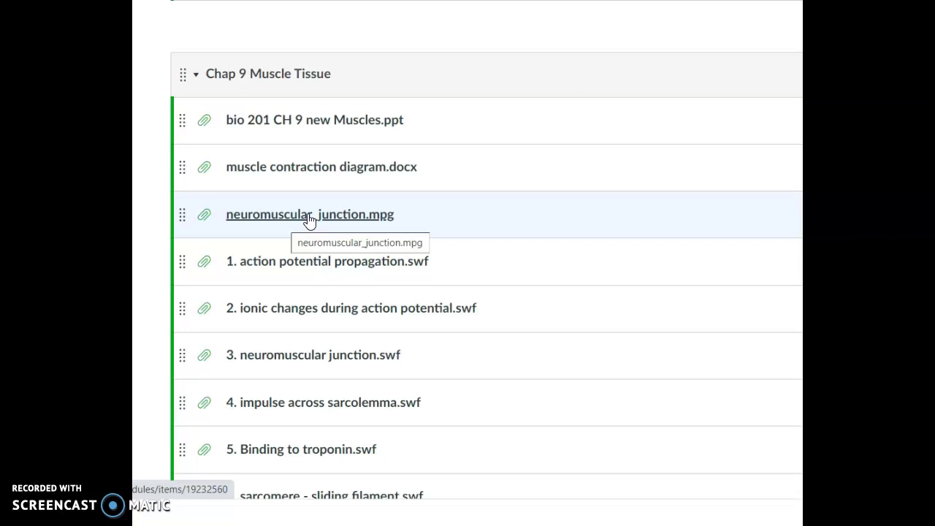
Open the neuromuscular_junction.mpg video and the action potential propagation animation
click(307, 219)
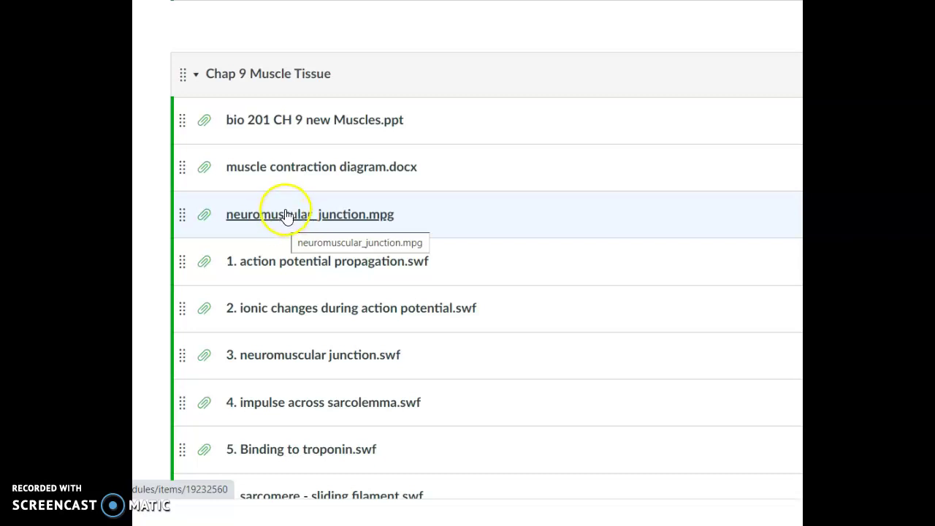
scroll(301, 271, down, 2)
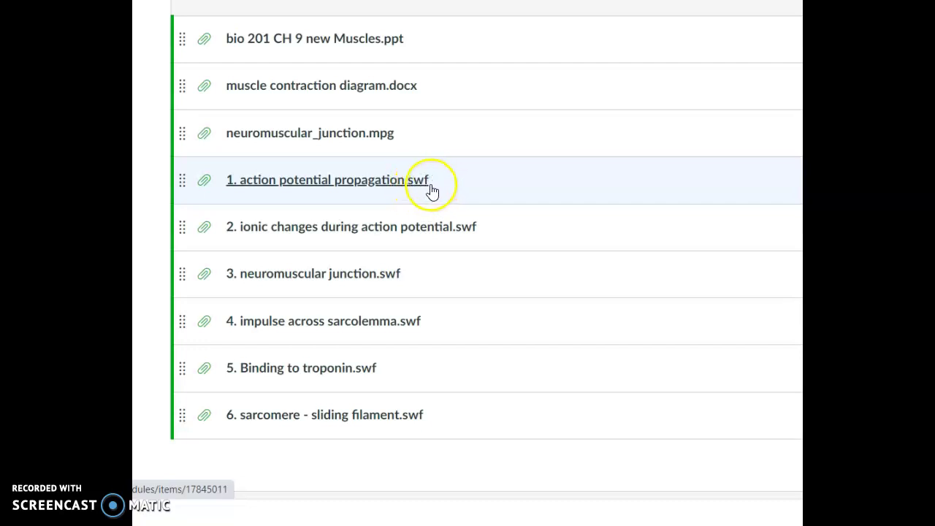
click(427, 189)
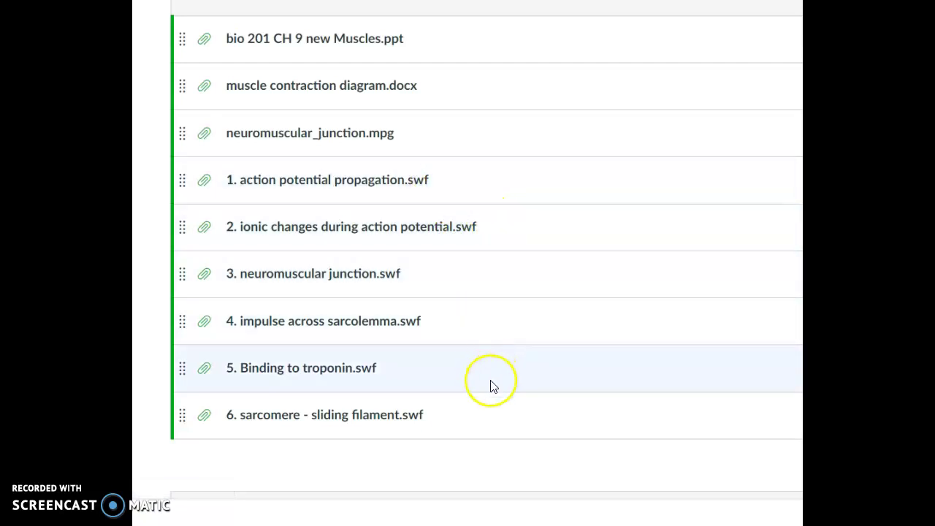
scroll(493, 399, up, 1)
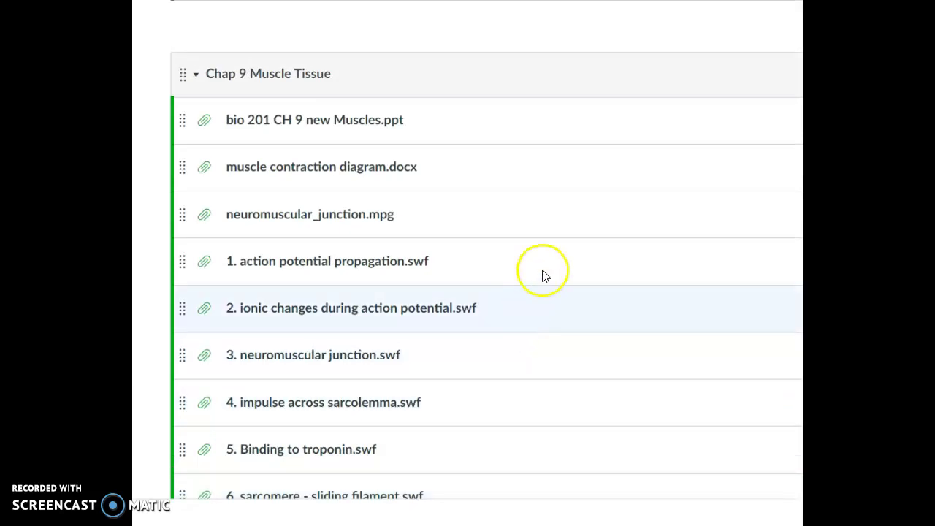